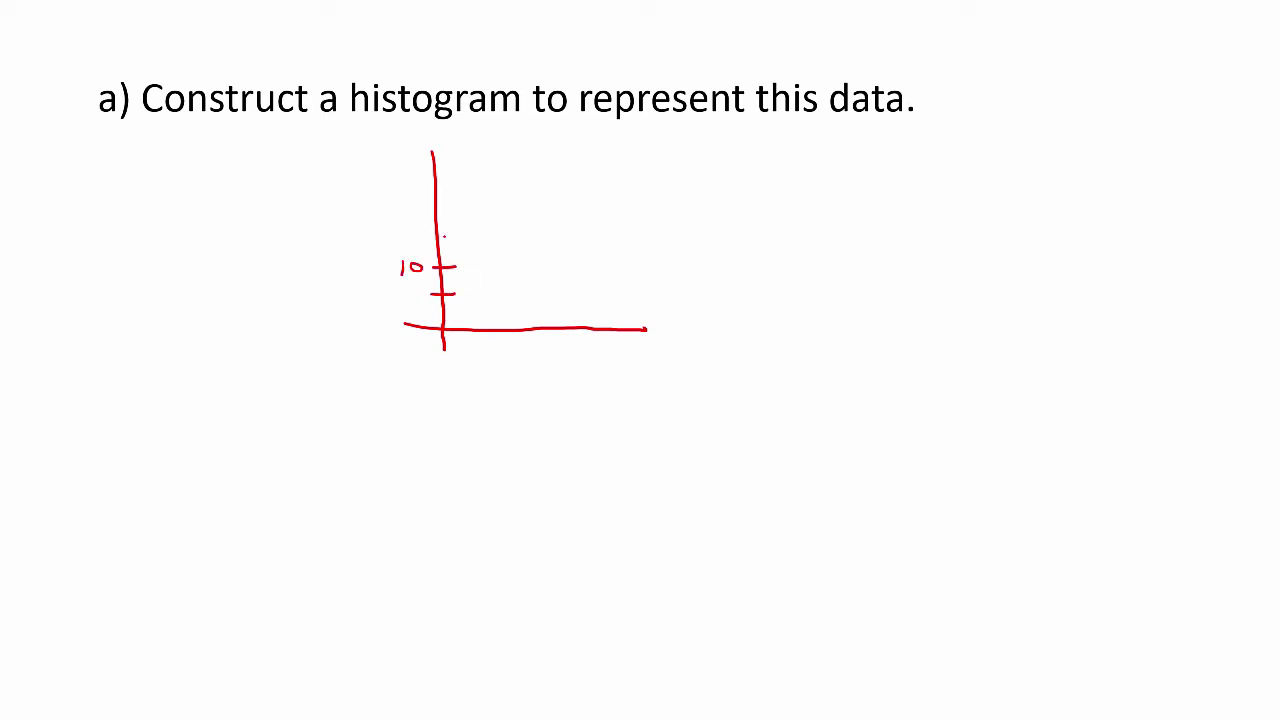
Step: Draw the label 20 at the top tick of the vertical frequency axis in red ink
mouse_move(389, 201)
mouse_down()
mouse_move(398, 212)
mouse_move(404, 201)
mouse_up()
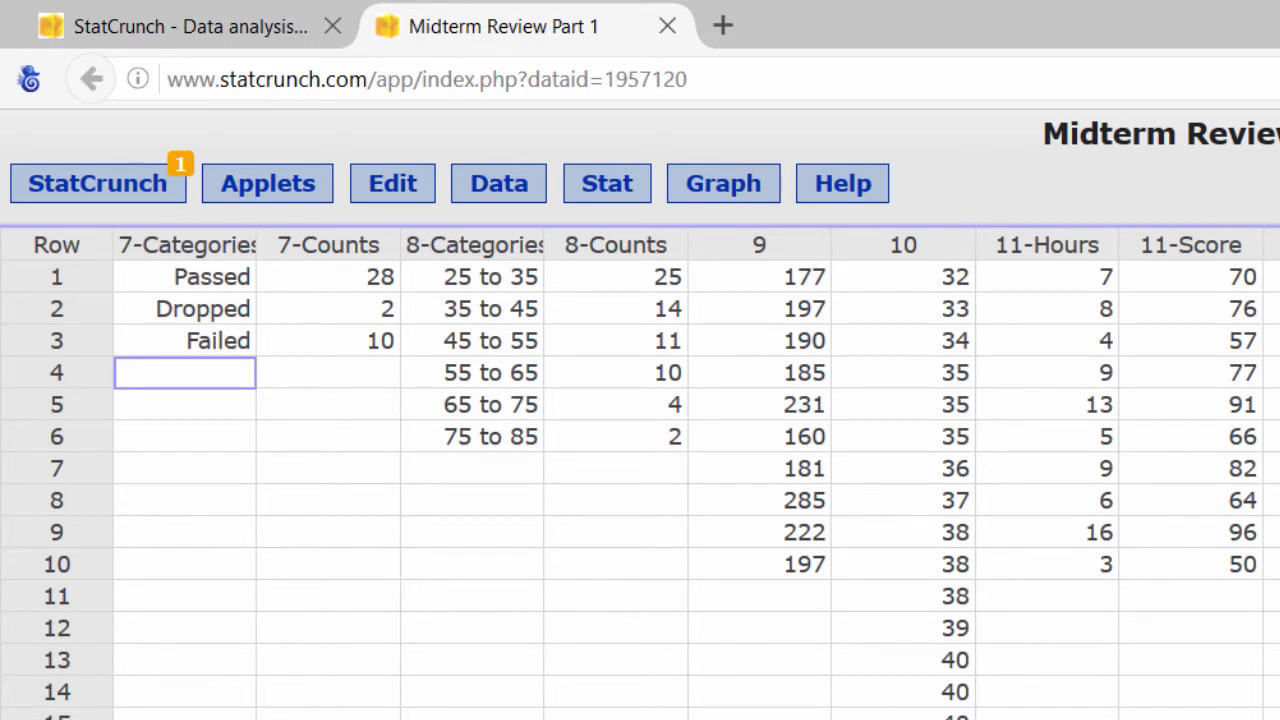
Step: Build a summary bar plot of 8-Categories by 8-Counts, with values shown above the bars
click(728, 183)
mouse_move(766, 220)
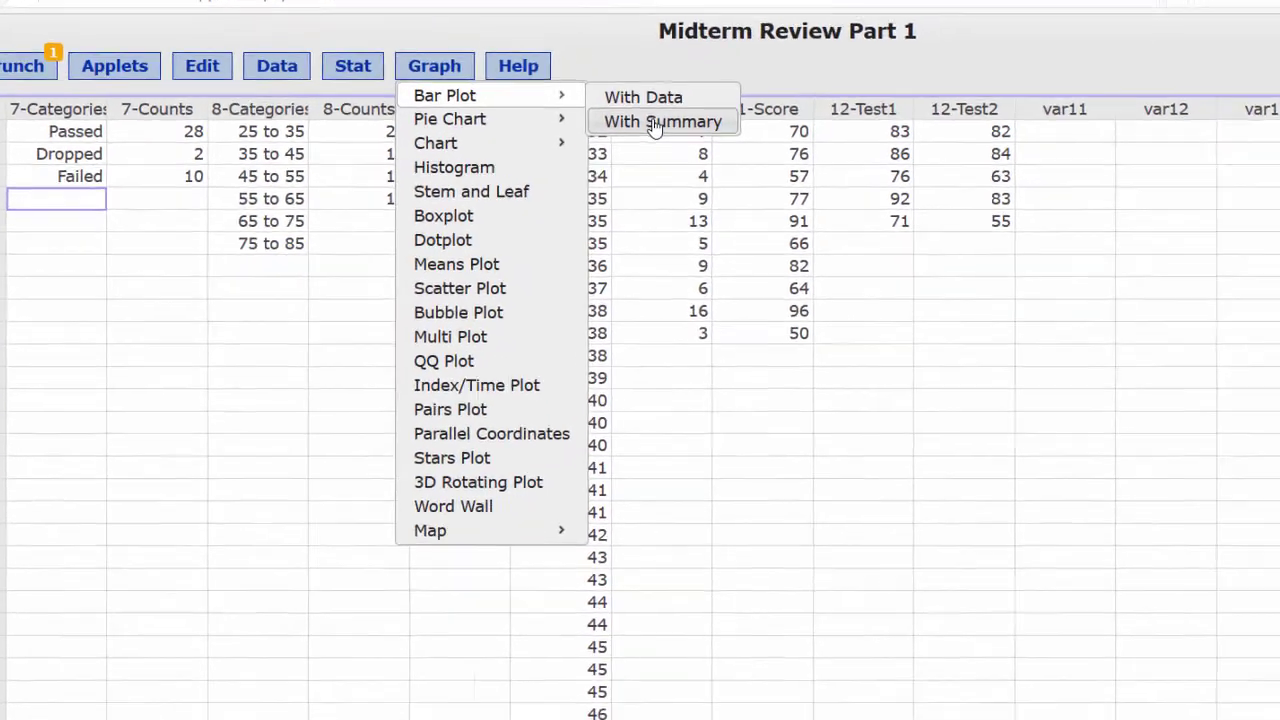
click(897, 214)
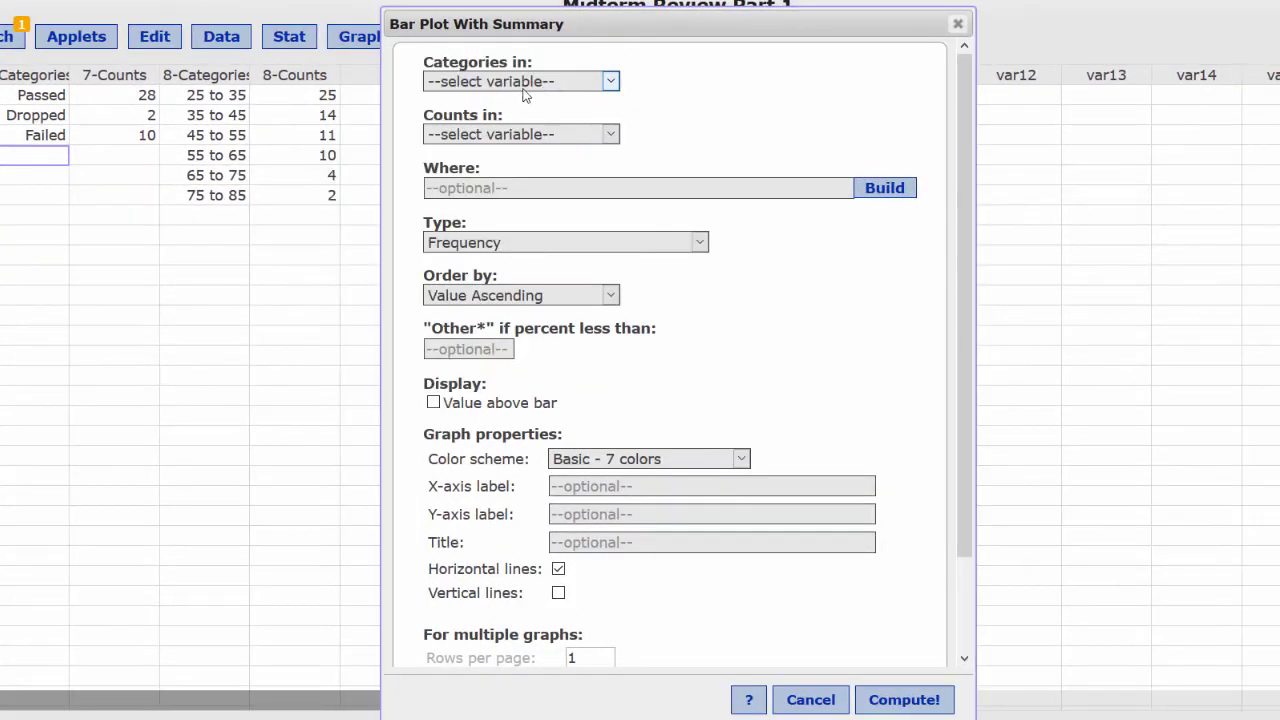
click(522, 84)
click(490, 156)
click(500, 140)
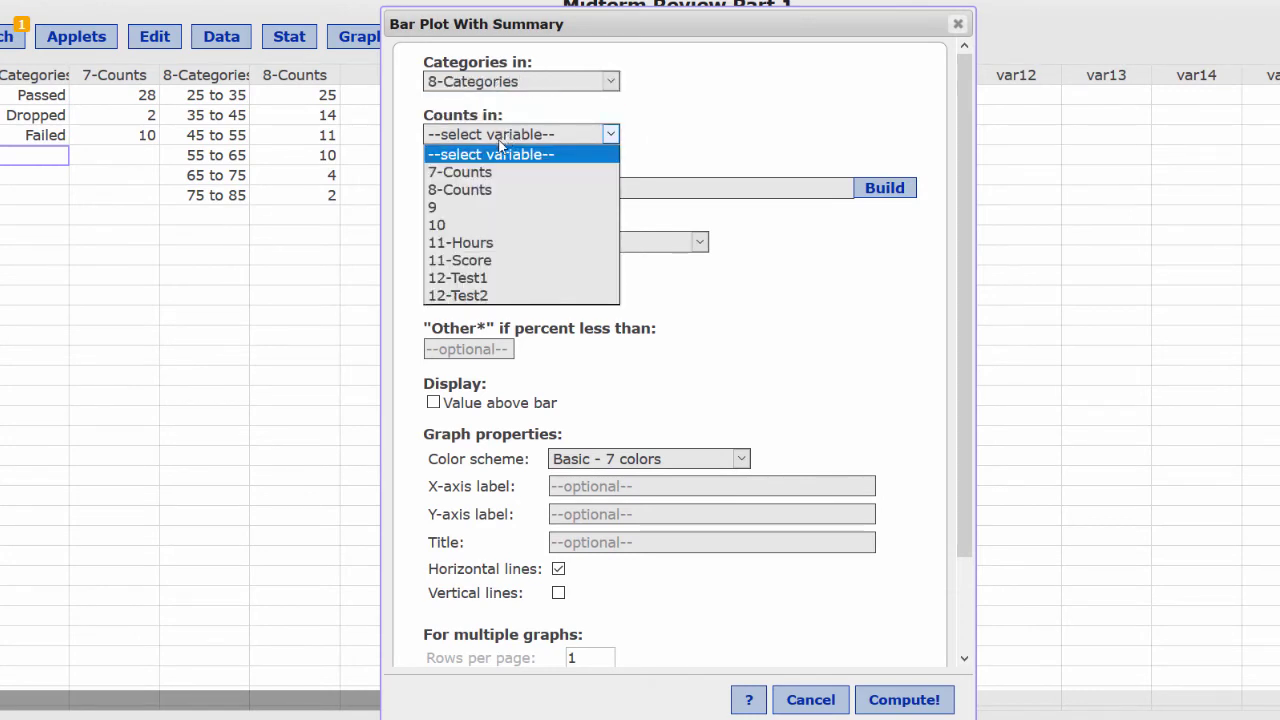
click(470, 194)
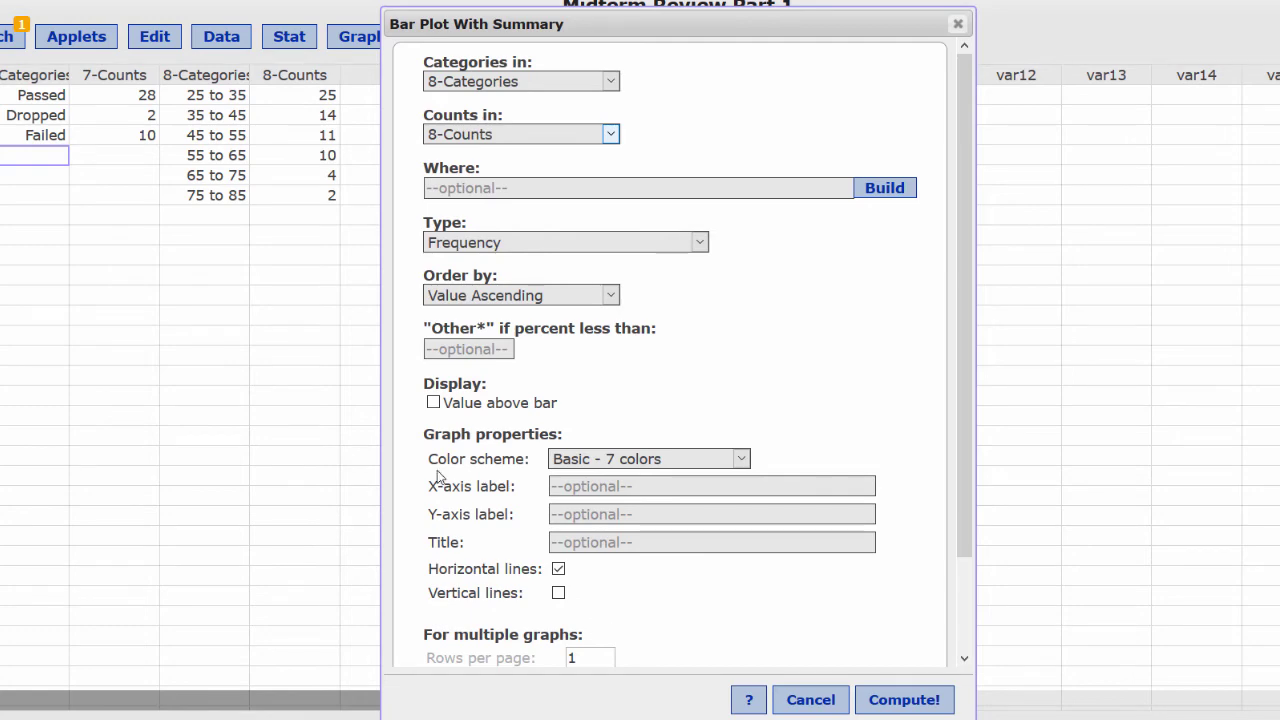
click(433, 402)
click(904, 700)
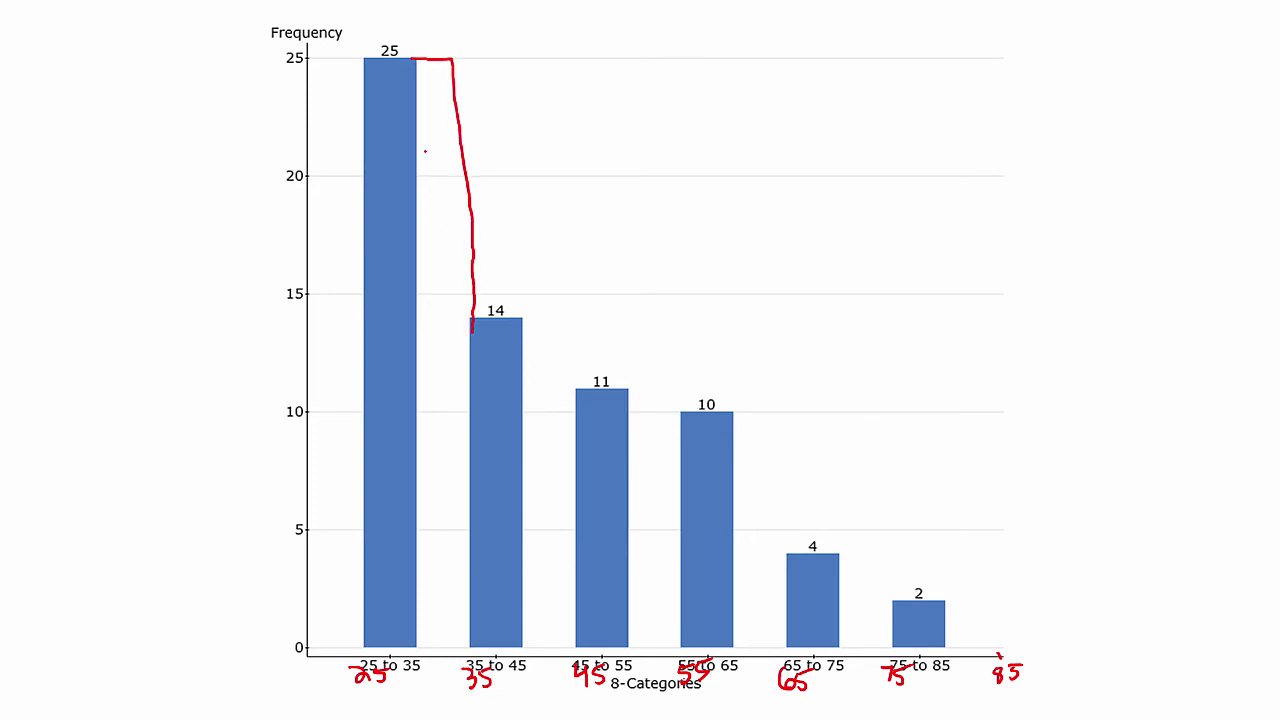
Step: Hatch the gap between the 25 and 14 bars down to the axis in red ink
drag(424, 148, 474, 180)
mouse_move(422, 194)
mouse_down()
mouse_move(458, 206)
mouse_move(458, 236)
mouse_up()
drag(436, 274, 470, 252)
drag(448, 312, 470, 298)
drag(430, 370, 456, 364)
drag(426, 406, 448, 388)
mouse_move(416, 466)
mouse_down()
mouse_move(442, 452)
mouse_move(448, 503)
mouse_up()
mouse_move(434, 524)
mouse_down()
mouse_move(452, 534)
mouse_move(430, 584)
mouse_up()
drag(418, 596, 432, 618)
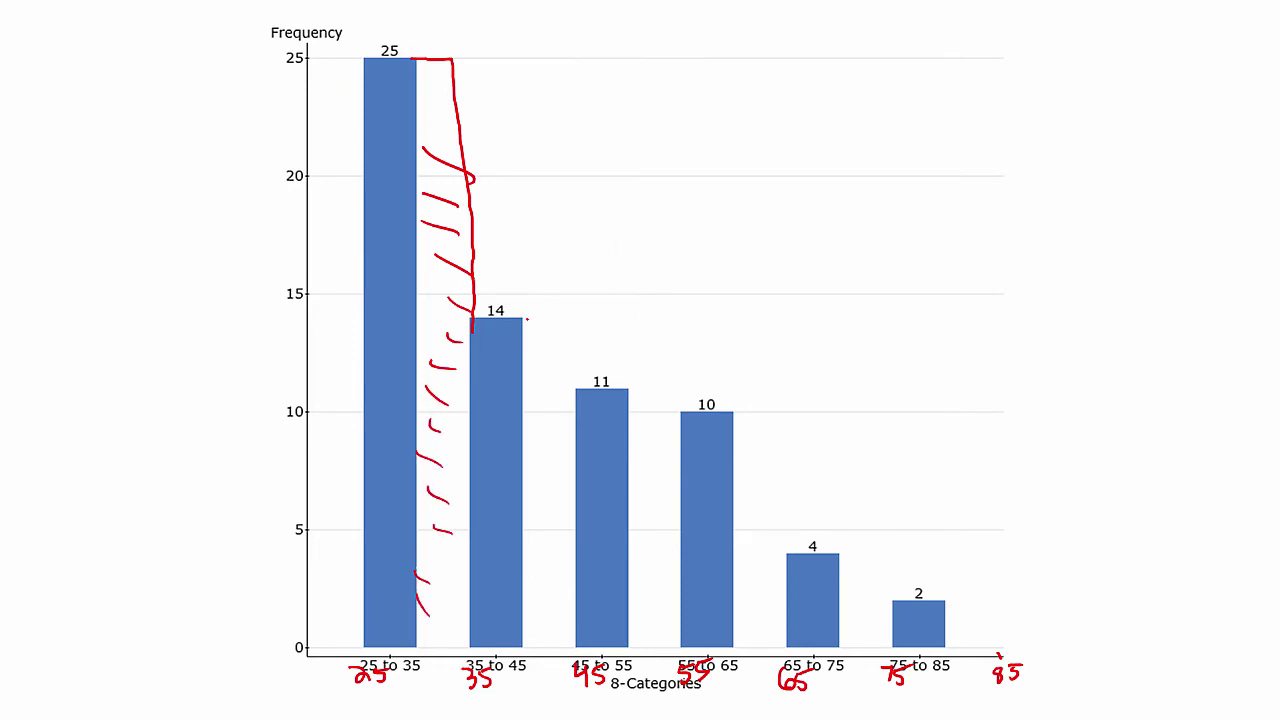
Step: Outline from the 14 bar across to the 11 bar, and shade the gaps beside the 14 bar and between the 11 and 10 bars
mouse_move(516, 321)
mouse_down()
mouse_move(555, 315)
mouse_move(576, 400)
mouse_move(652, 391)
mouse_move(682, 425)
mouse_move(776, 442)
mouse_move(787, 570)
mouse_move(890, 580)
mouse_move(892, 613)
mouse_move(970, 600)
mouse_move(994, 626)
mouse_move(997, 662)
mouse_up()
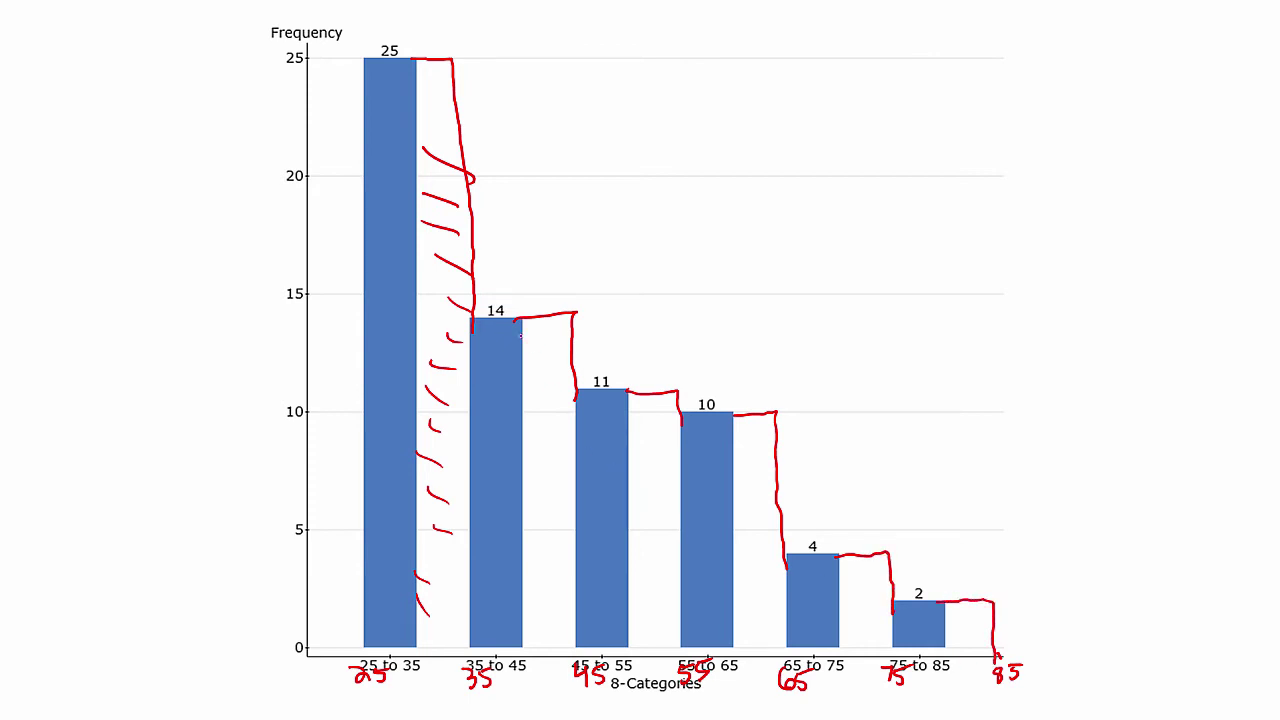
mouse_move(501, 348)
mouse_down()
mouse_move(528, 366)
mouse_move(541, 408)
mouse_move(519, 493)
mouse_move(552, 540)
mouse_move(503, 620)
mouse_up()
mouse_move(641, 410)
mouse_down()
mouse_move(612, 458)
mouse_move(614, 496)
mouse_up()
drag(670, 460, 642, 518)
drag(674, 508, 630, 600)
drag(654, 590, 632, 630)
Step: Hatch the gap between the 10 and 4 bars and shade the last classes up to 85
drag(712, 437, 770, 470)
mouse_move(716, 486)
mouse_down()
mouse_move(752, 510)
mouse_move(768, 550)
mouse_up()
mouse_move(728, 554)
mouse_down()
mouse_move(762, 578)
mouse_move(756, 592)
mouse_up()
drag(720, 602, 758, 616)
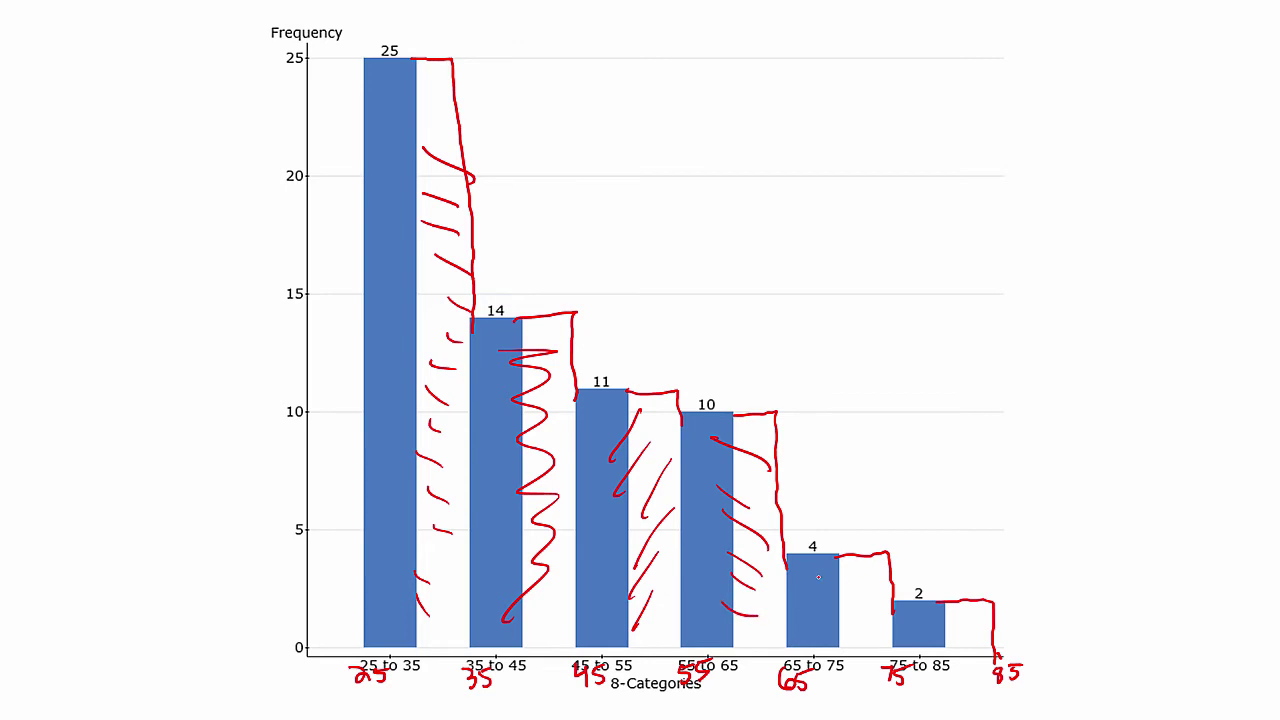
mouse_move(818, 577)
mouse_down()
mouse_move(856, 597)
mouse_move(834, 634)
mouse_move(874, 630)
mouse_up()
drag(940, 605, 978, 650)
drag(976, 622, 990, 642)
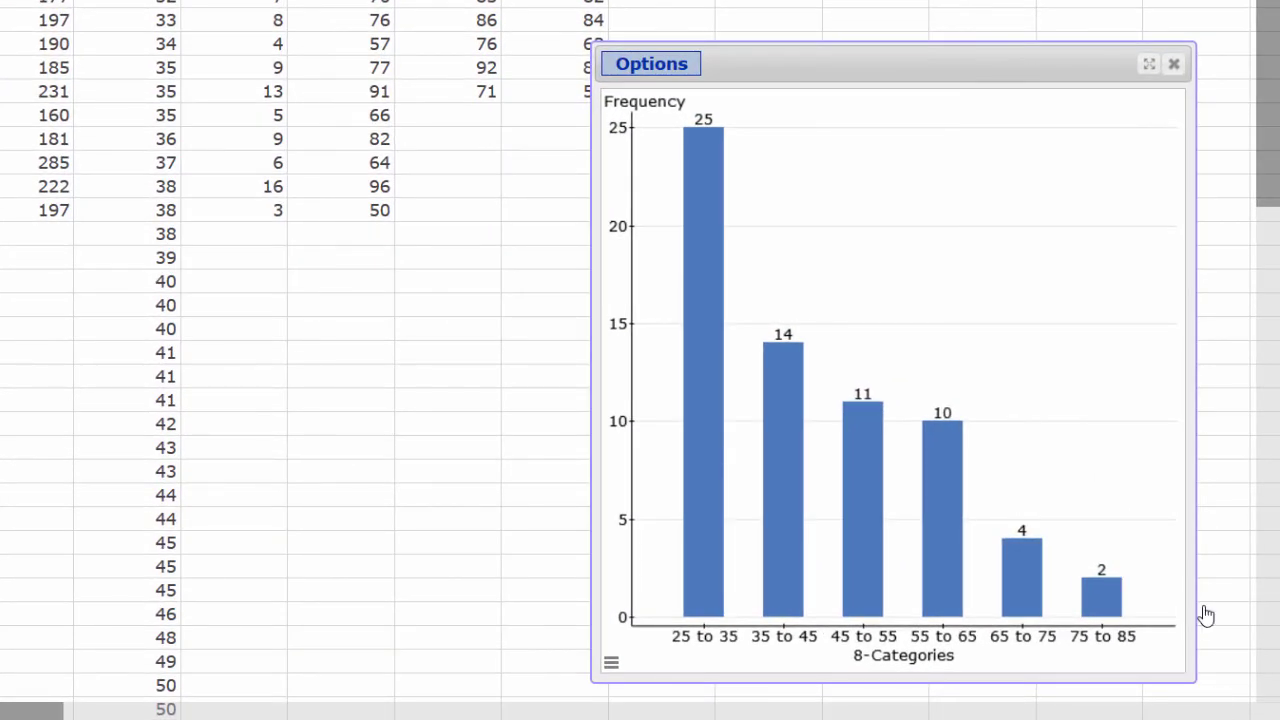
Step: Redraw the bar plot as Relative Frequency (0.379 down to 0.03) and maximize the chart window
click(655, 70)
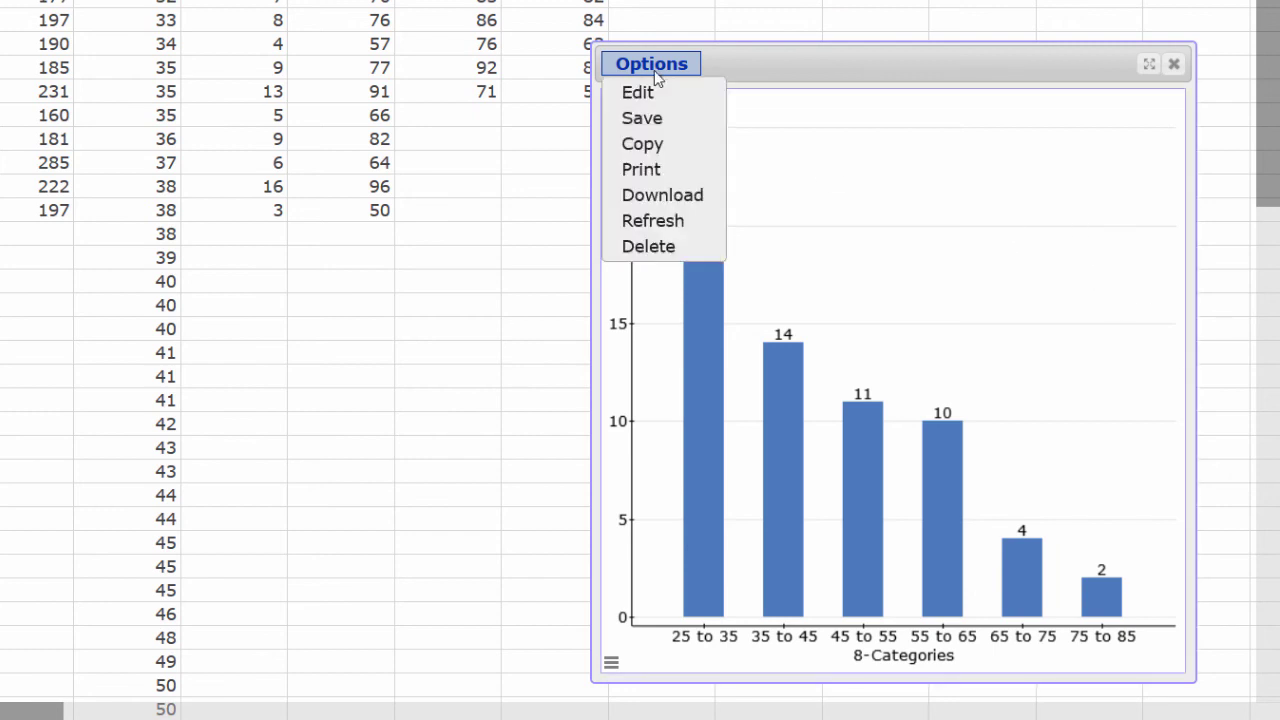
click(704, 90)
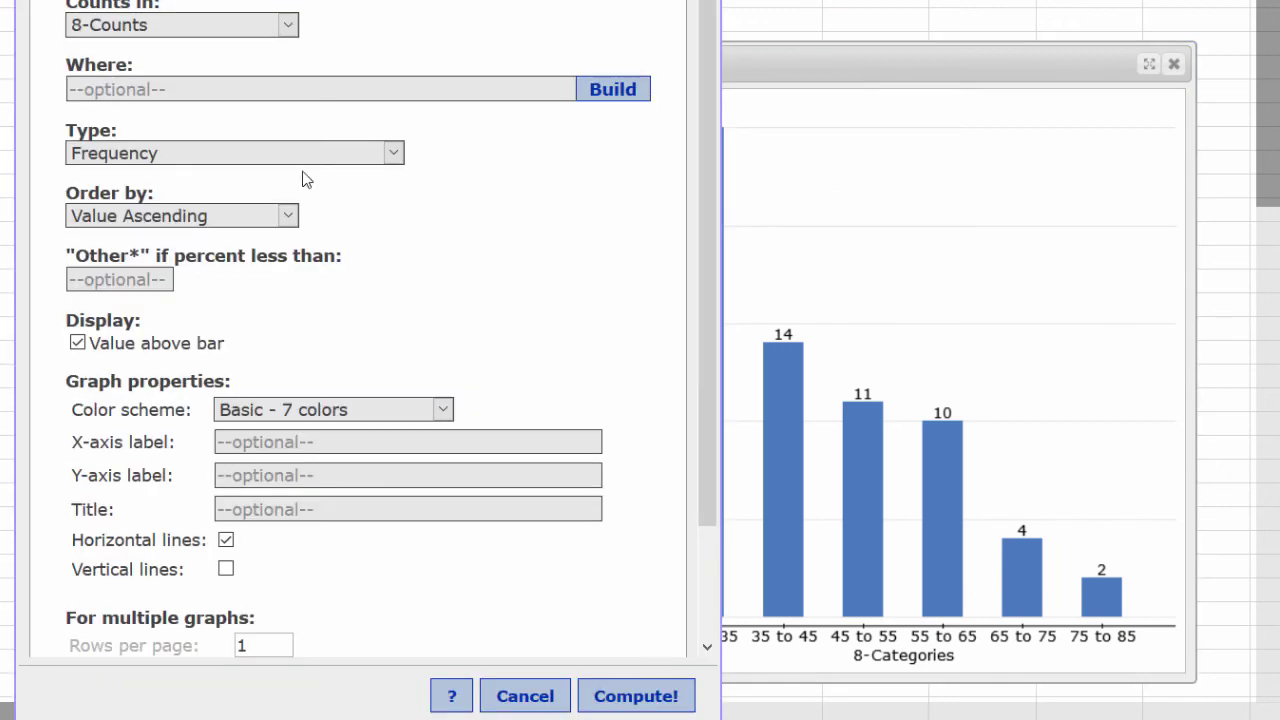
click(271, 156)
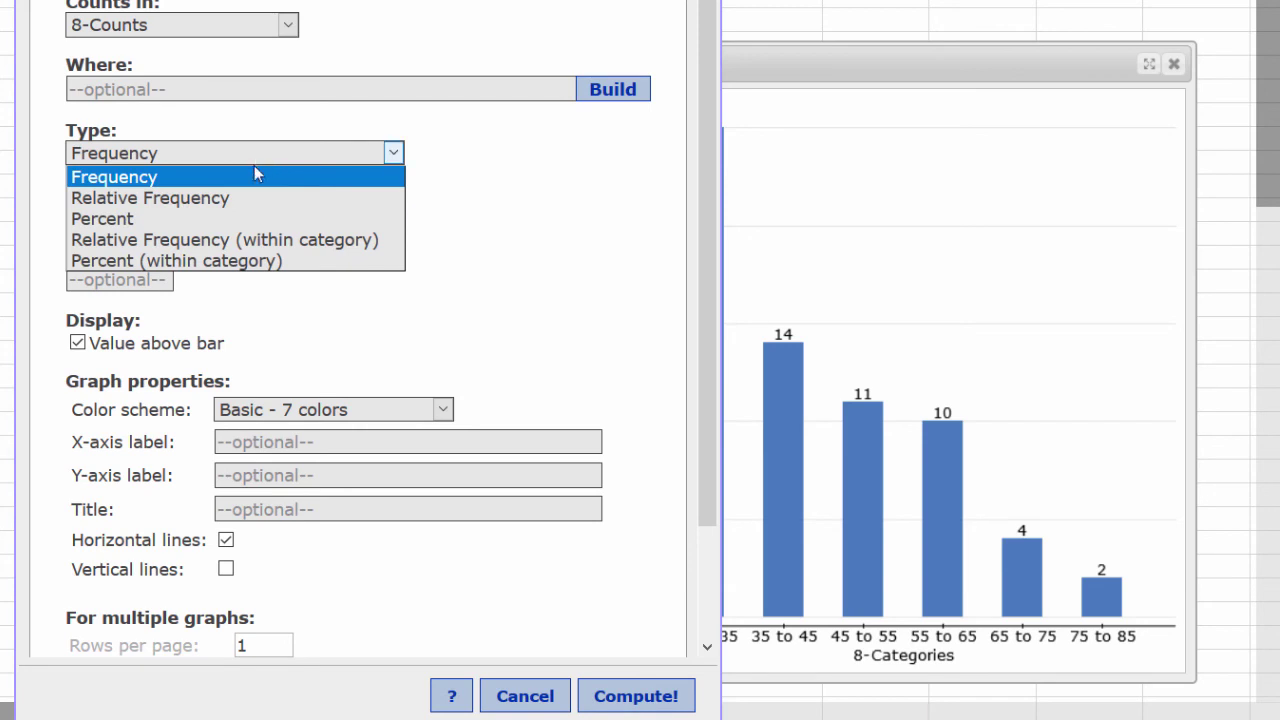
click(234, 205)
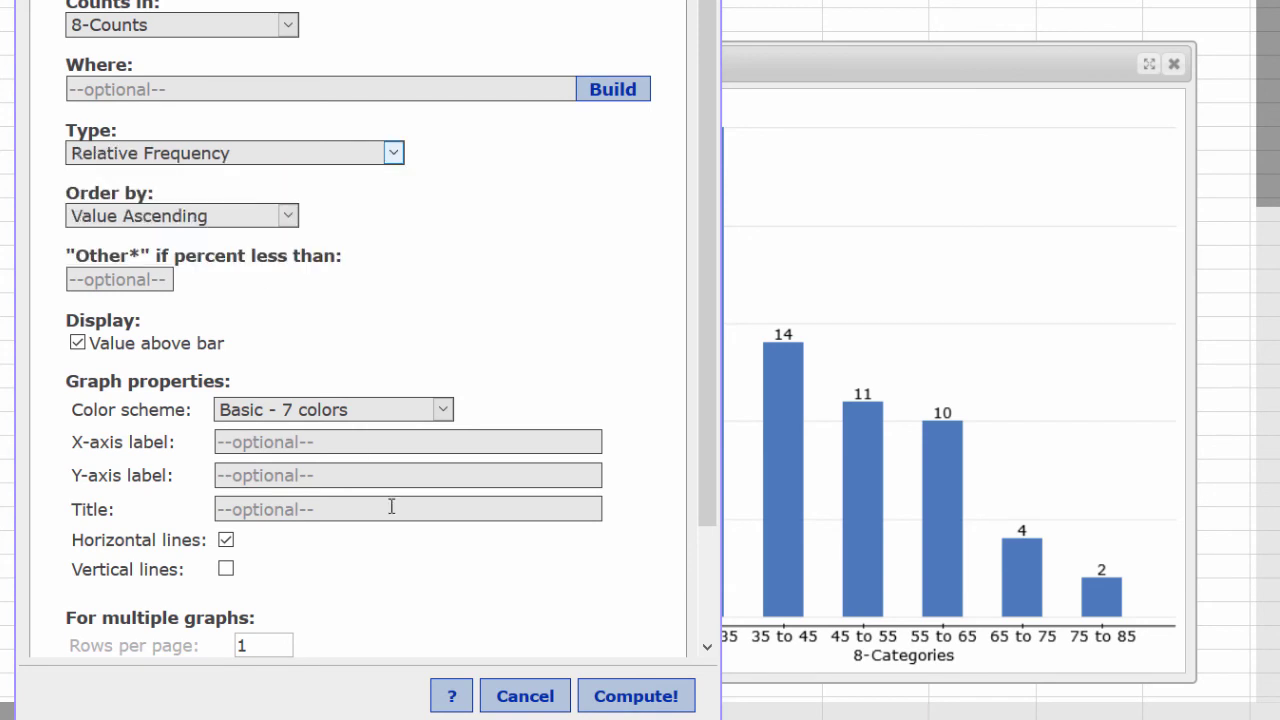
click(664, 701)
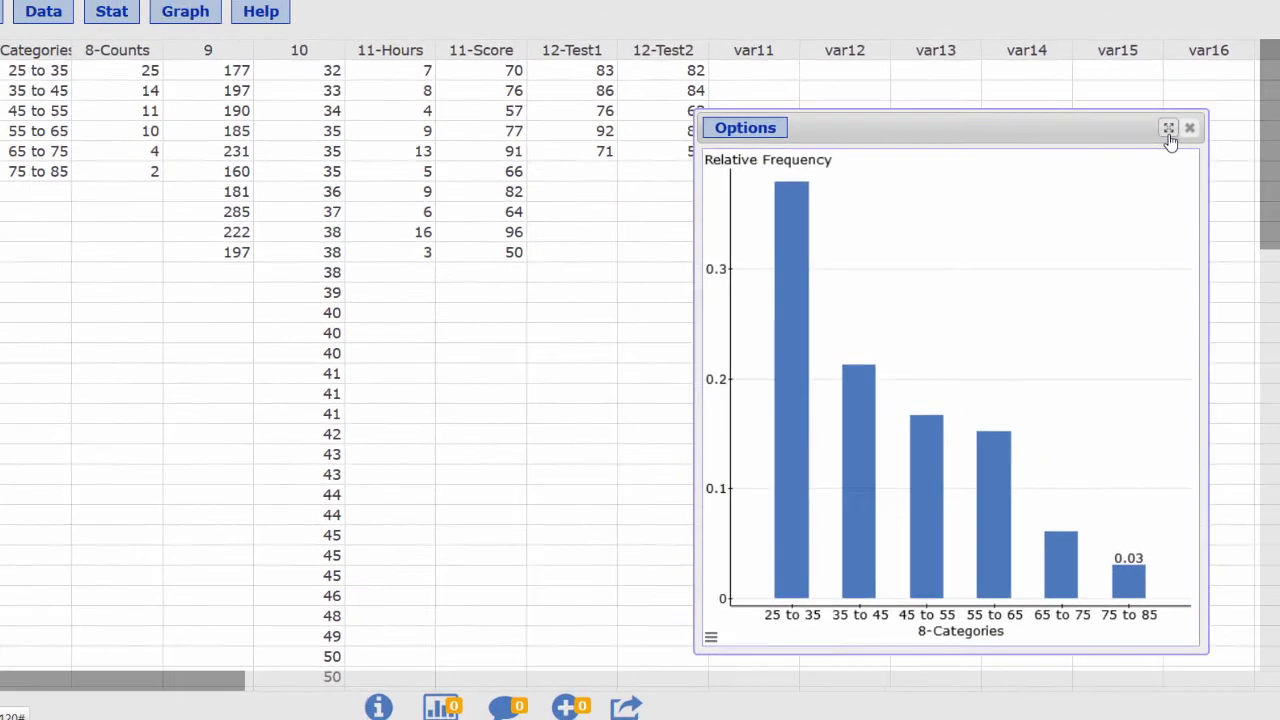
click(1169, 132)
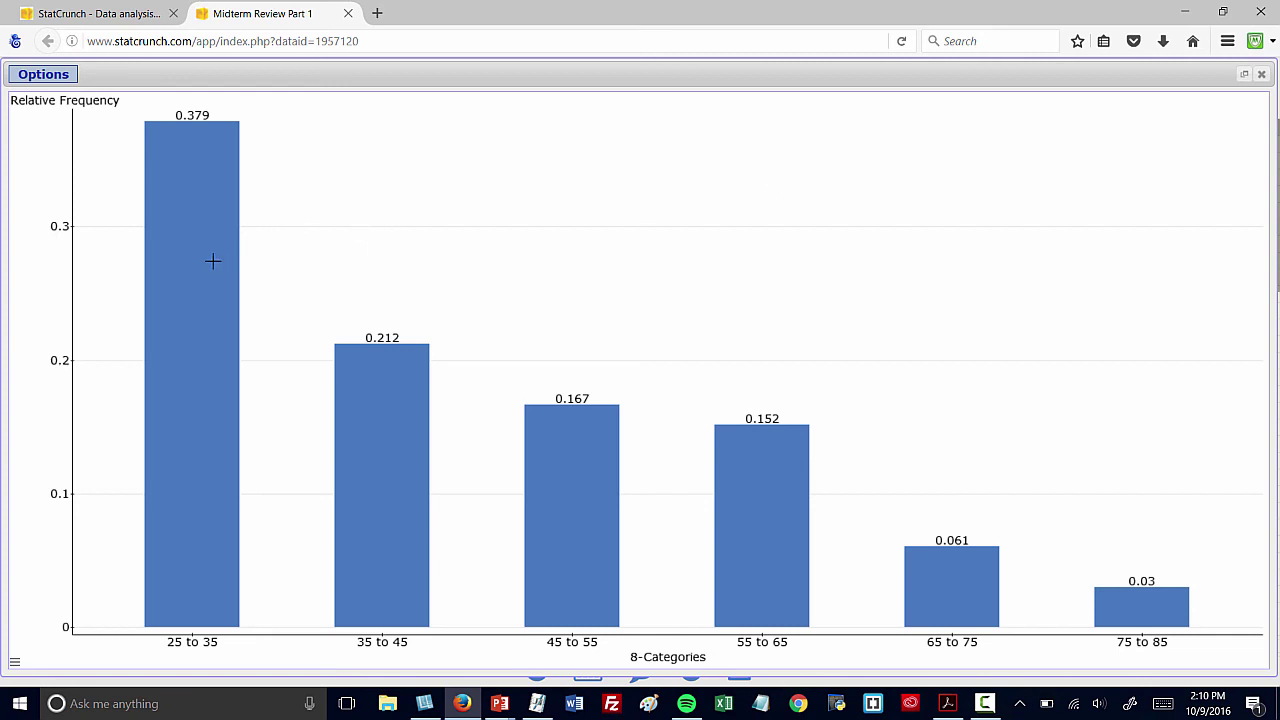
Step: Read the exact relative frequencies of the 25 to 35 and 35 to 45 bars from their tooltips
mouse_move(212, 261)
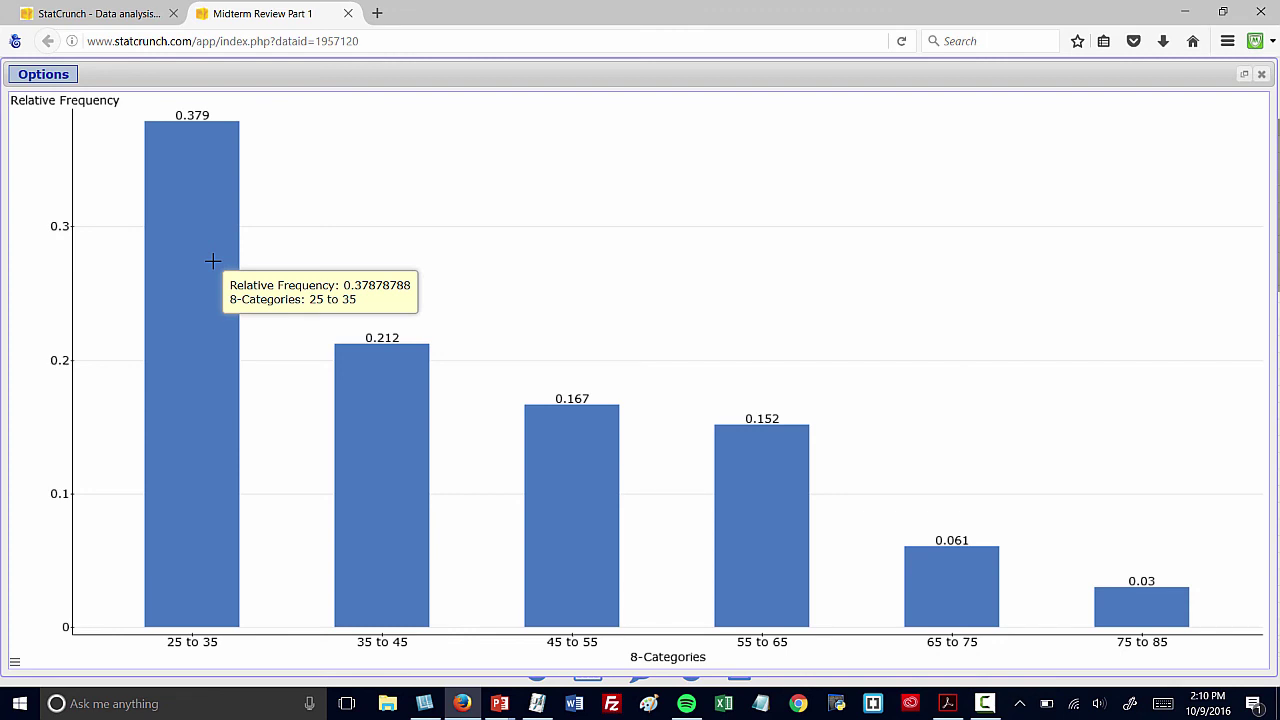
mouse_move(370, 437)
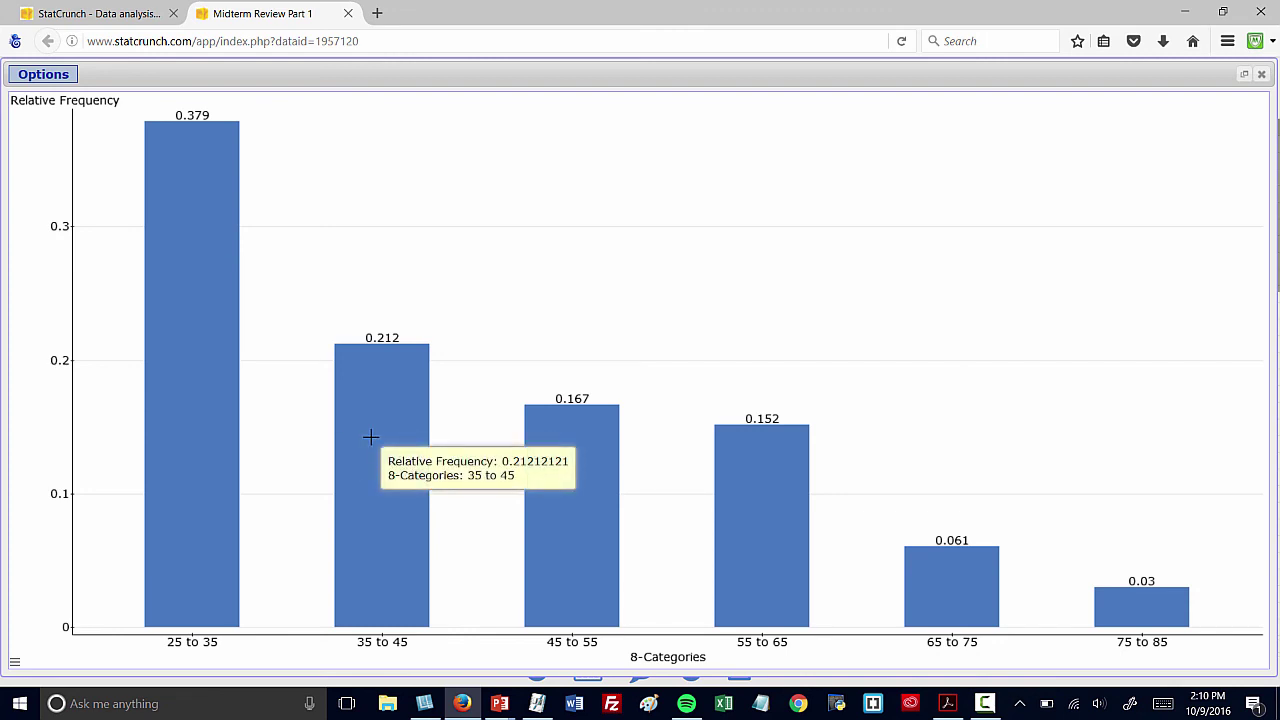